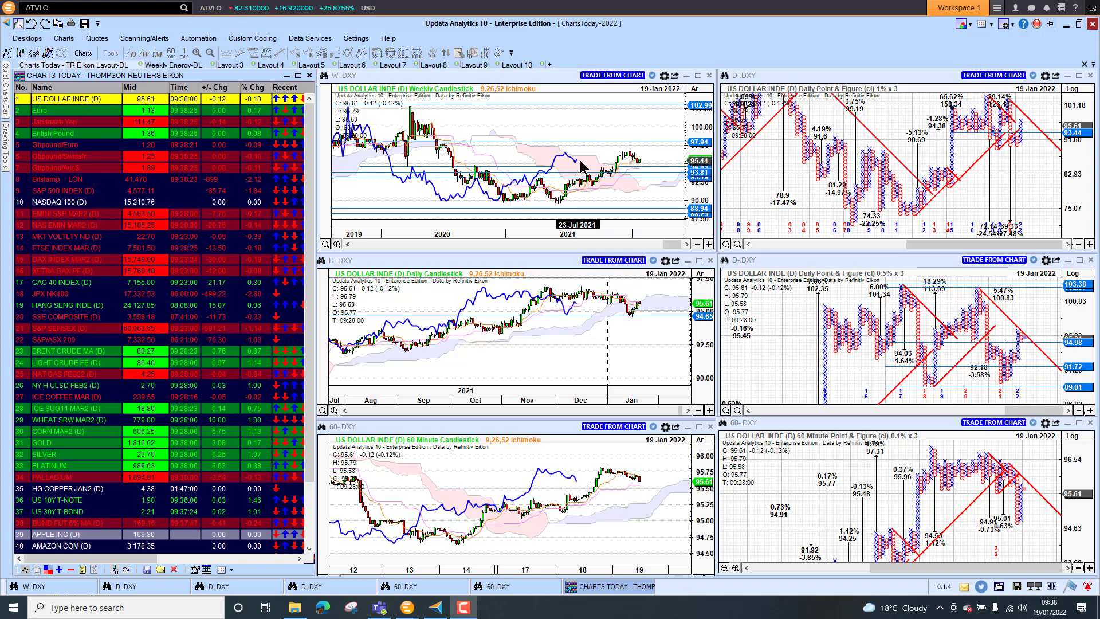
# Step: Load the Euro from the Charts Today quote list into the linked charts
pyautogui.click(63, 110)
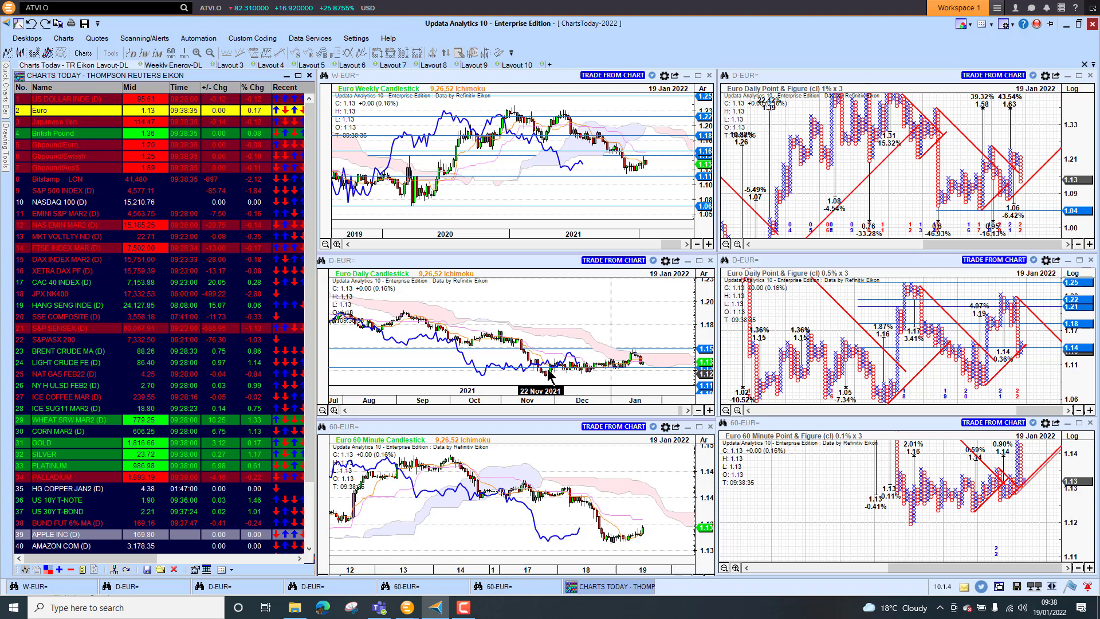
# Step: Step the linked charts through Japanese Yen, British Pound, Gbpound/Euro and Bitstamp LON bitcoin
pyautogui.click(62, 126)
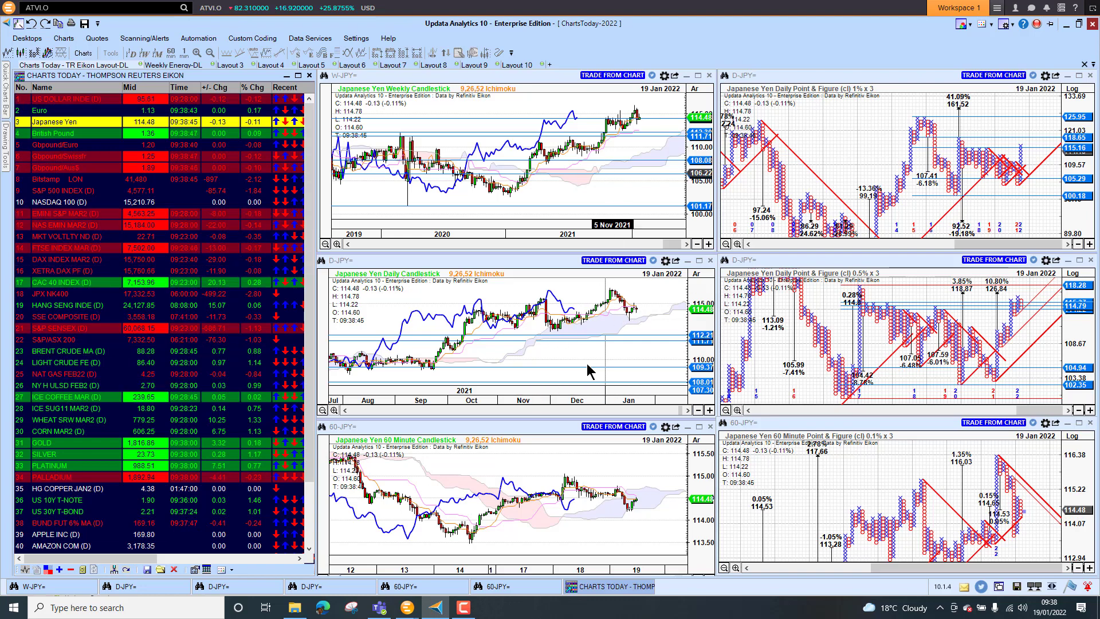
pyautogui.click(70, 138)
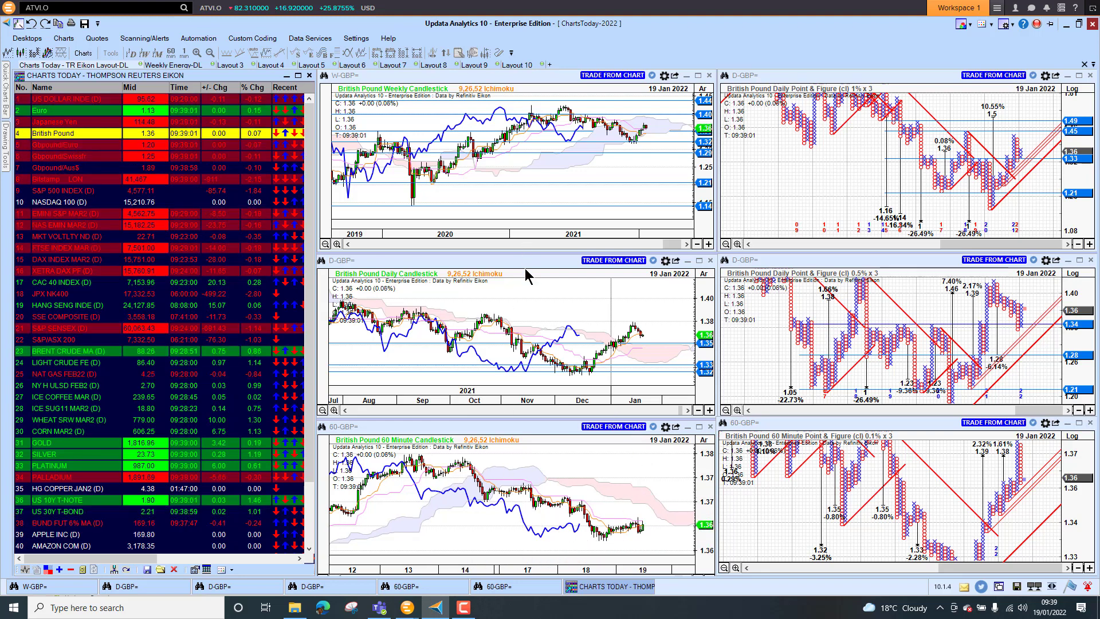
pyautogui.click(75, 147)
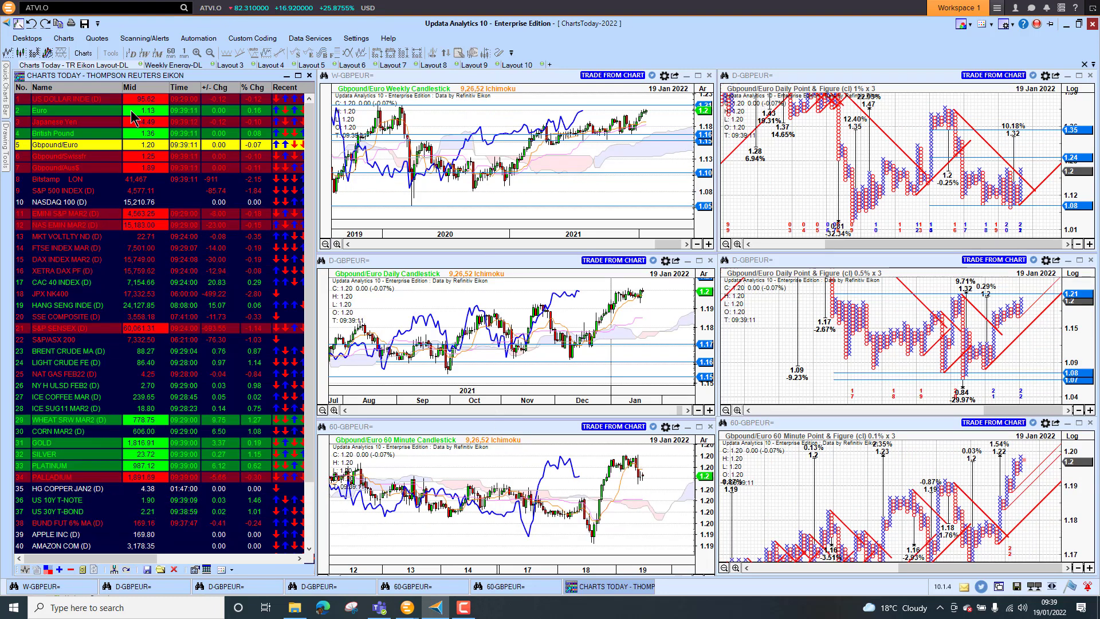
pyautogui.click(63, 179)
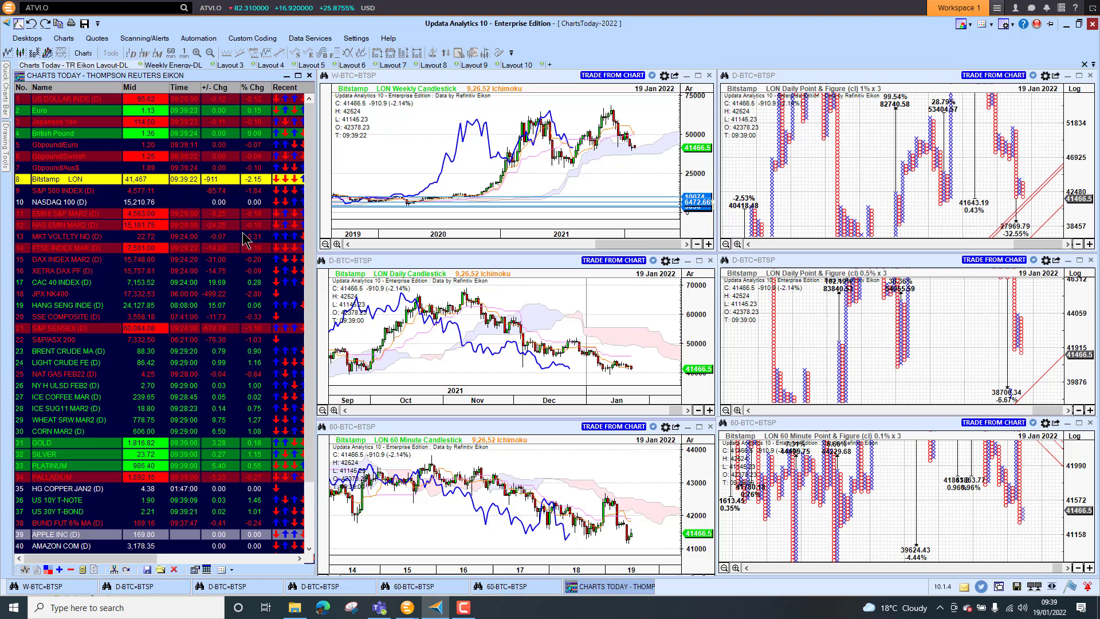
# Step: Load S&P 500 INDEX, then NASDAQ 100, then EMINI S&P MAR2 charts
pyautogui.click(72, 192)
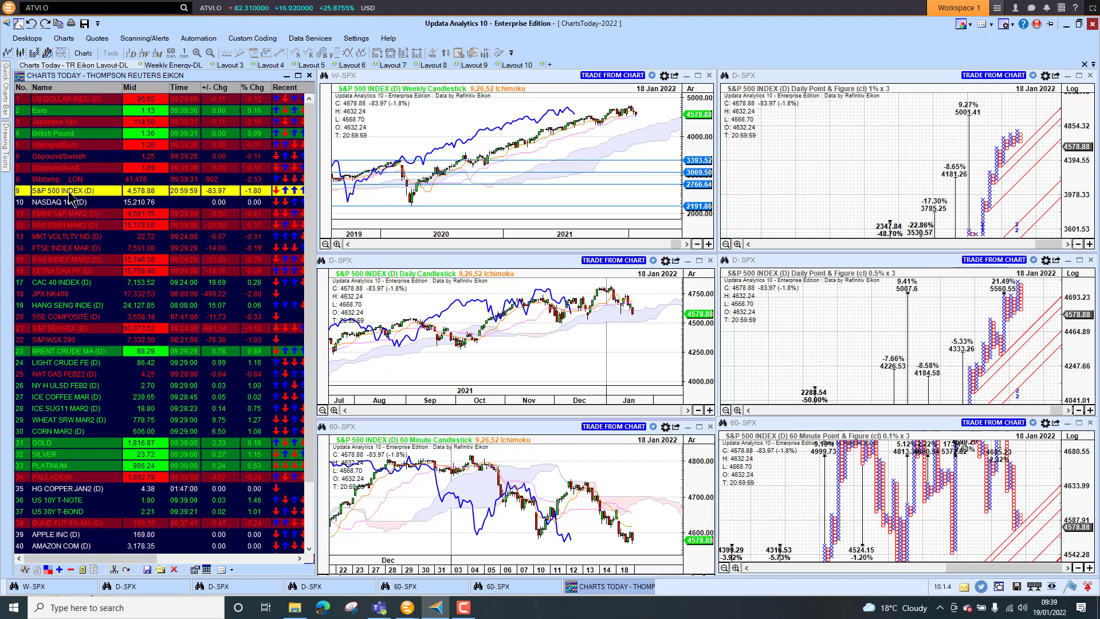
pyautogui.click(77, 203)
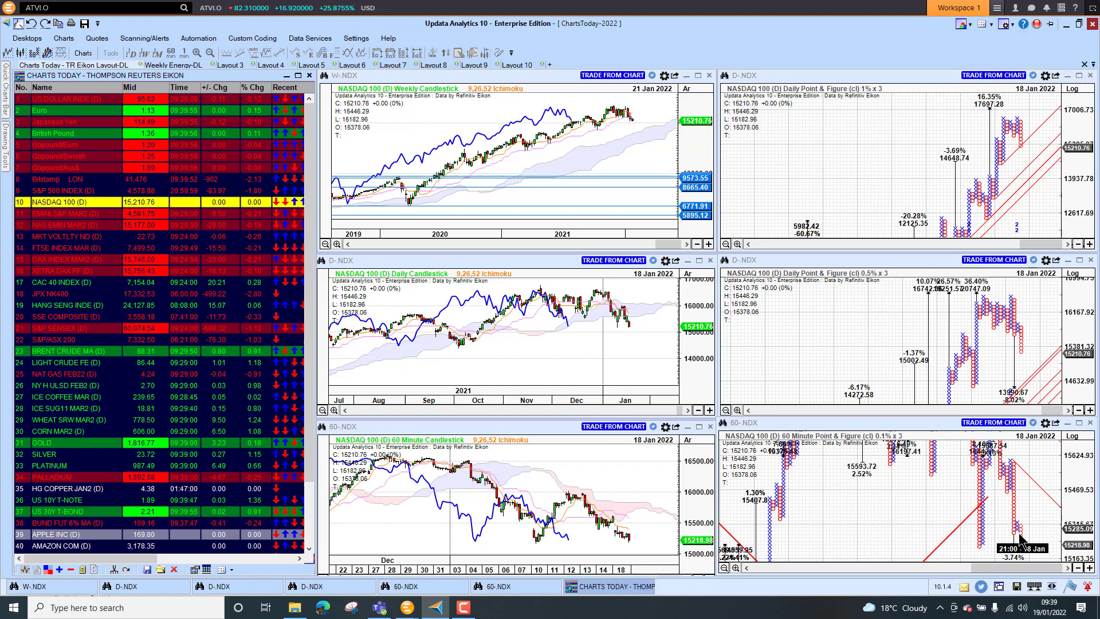
pyautogui.click(75, 216)
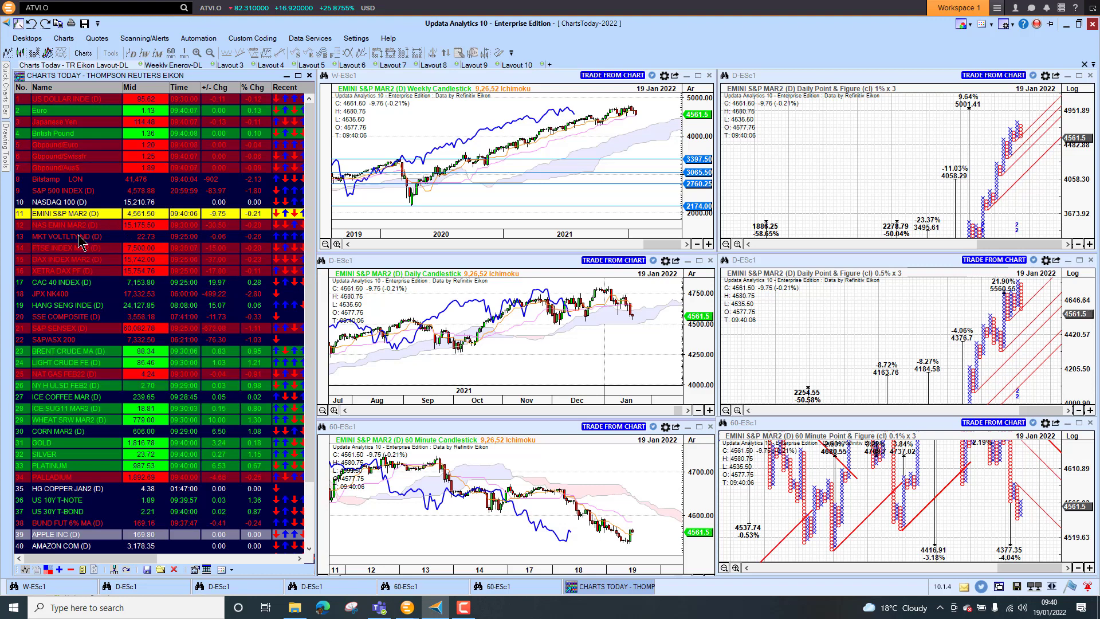
# Step: Cycle charts through MKT VOLTLTY ND, FTSE INDEX MAR, XETRA DAX PF, JPX NK400 and HANG SENG INDE
pyautogui.click(79, 236)
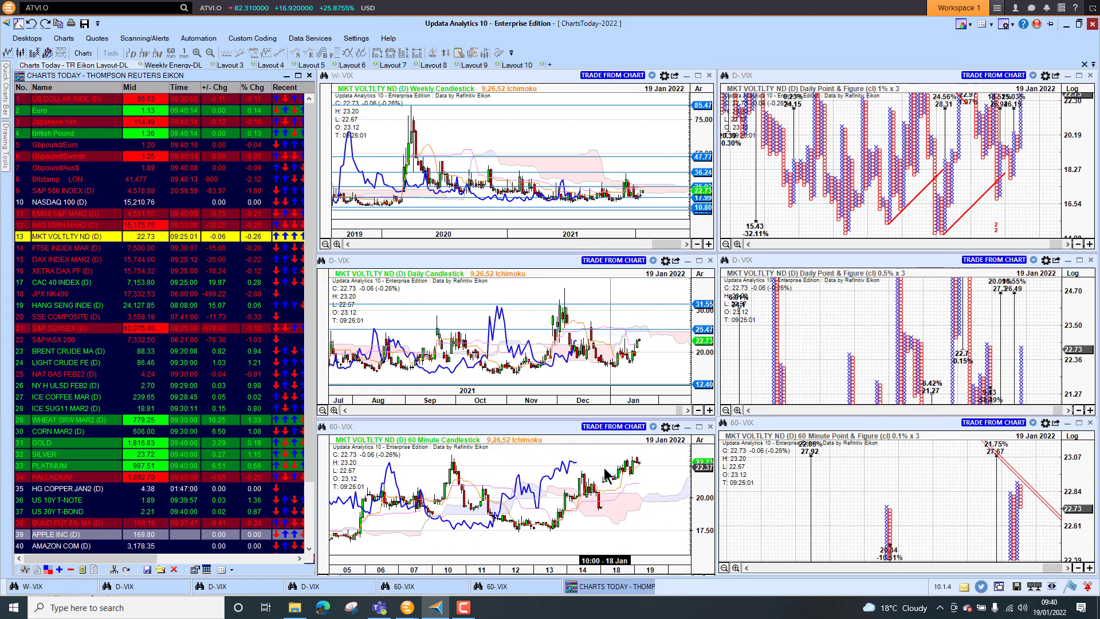
pyautogui.click(140, 250)
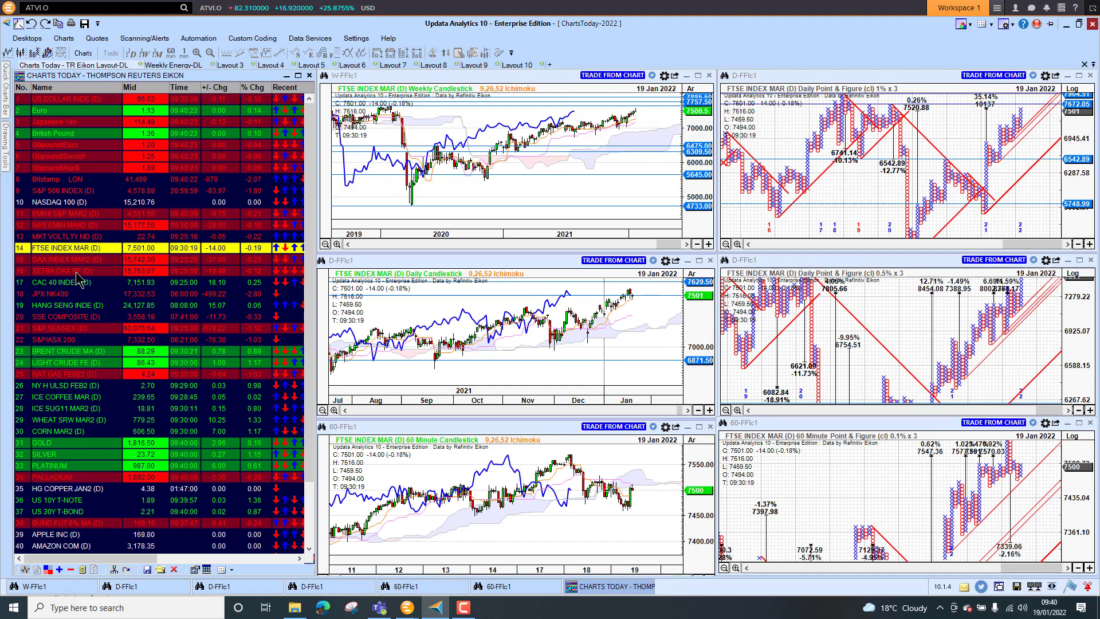
pyautogui.click(77, 272)
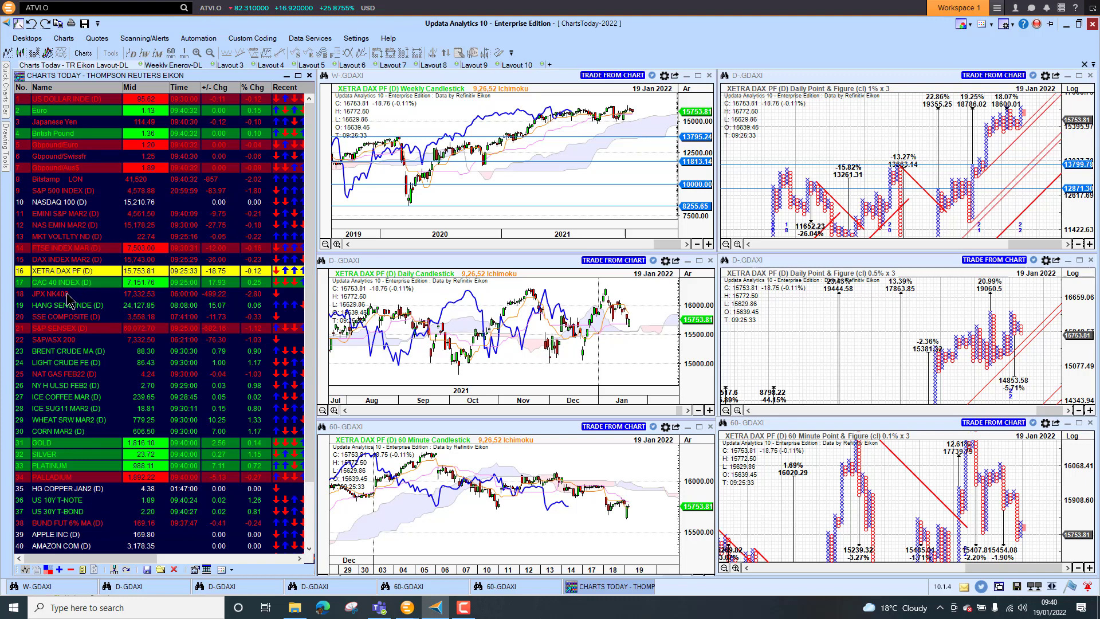
pyautogui.click(67, 295)
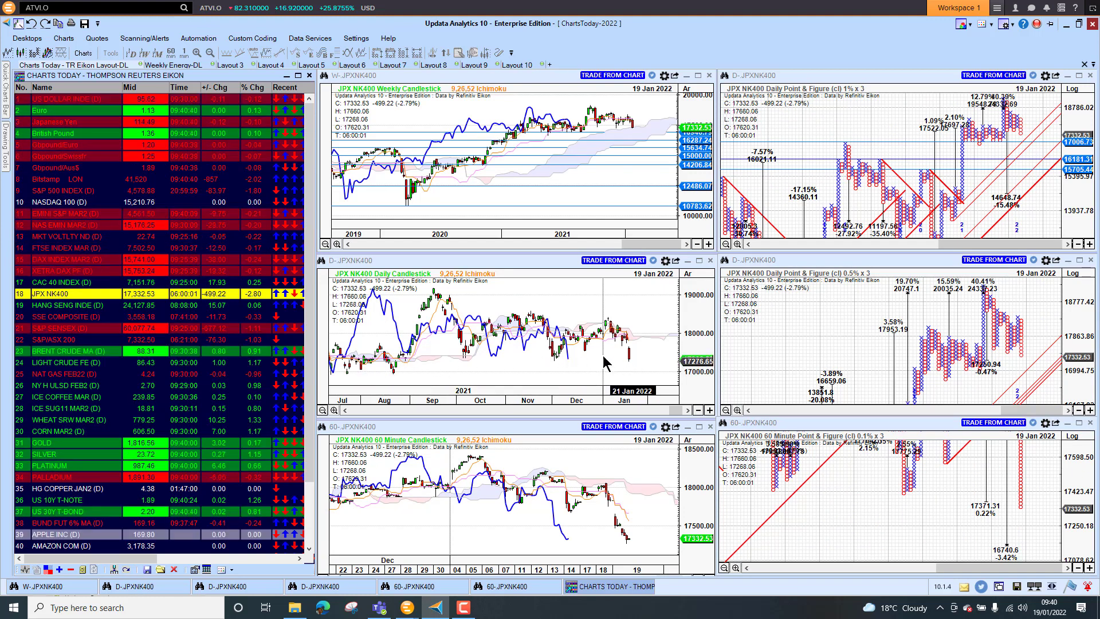
pyautogui.click(59, 310)
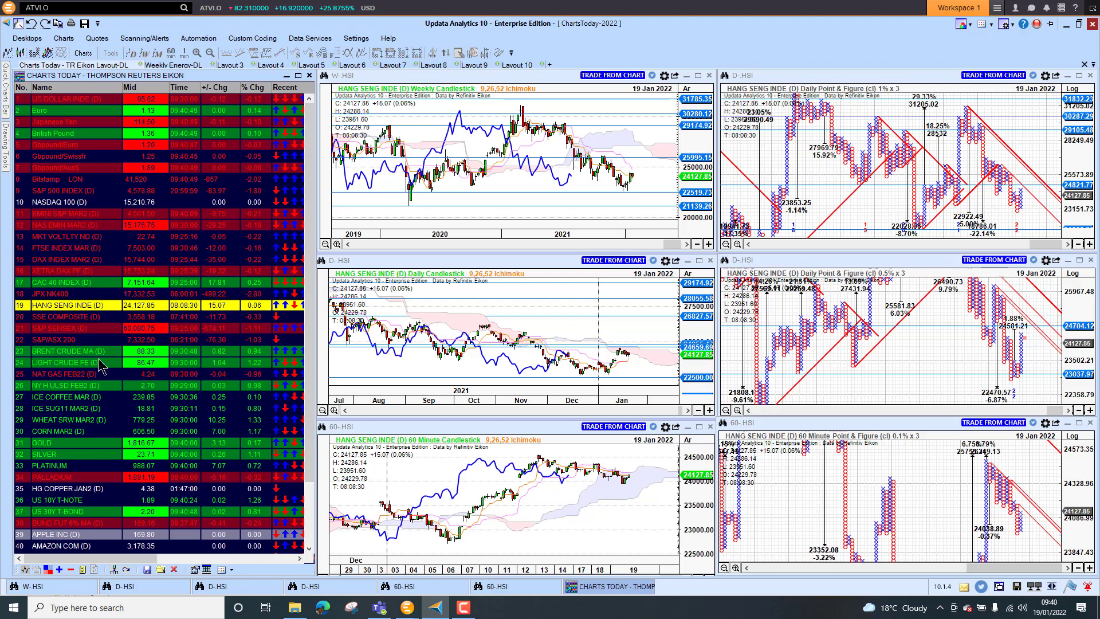
# Step: Review S&P SENSEX, S&P/ASX 200, WHEAT SRW MAR2, GOLD, US 10Y T-NOTE and BUND FUT 6% MA charts
pyautogui.click(73, 330)
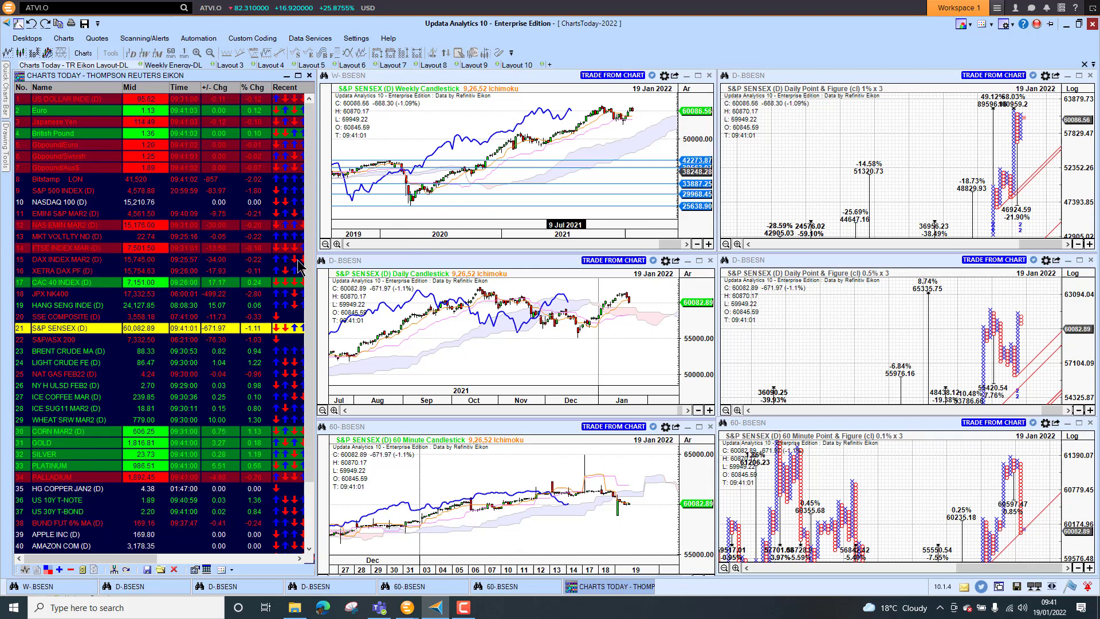
pyautogui.click(59, 343)
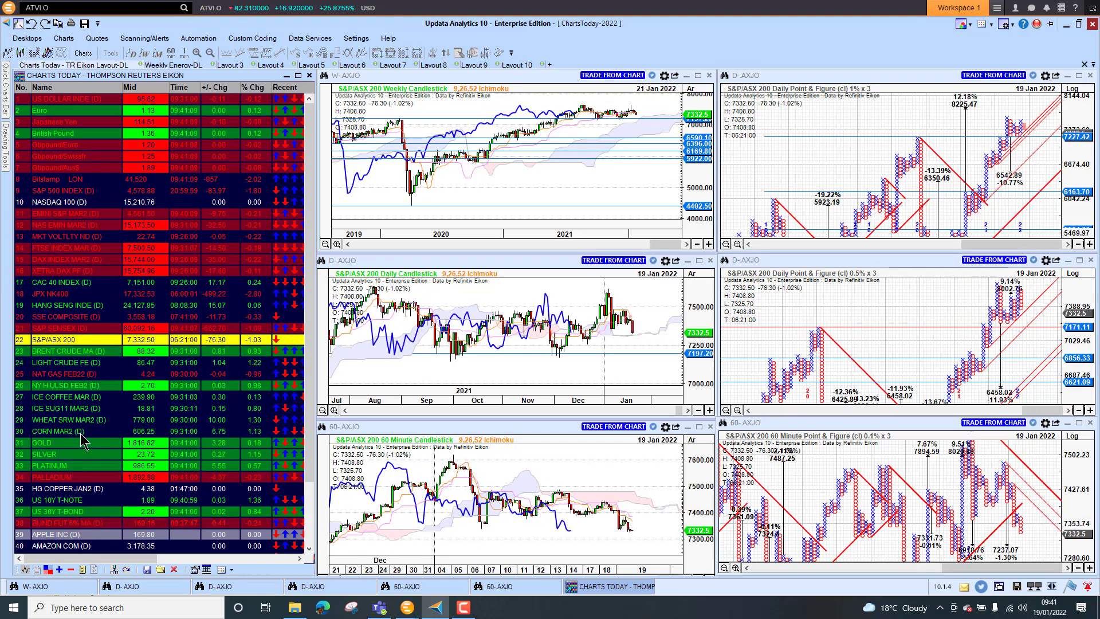
pyautogui.click(73, 423)
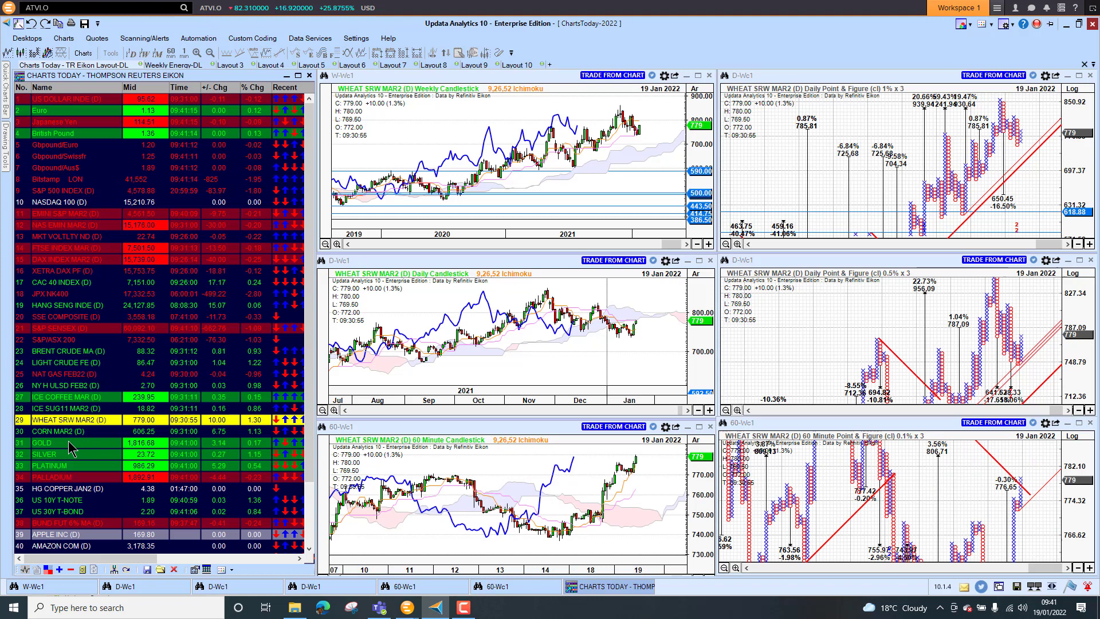
pyautogui.click(69, 443)
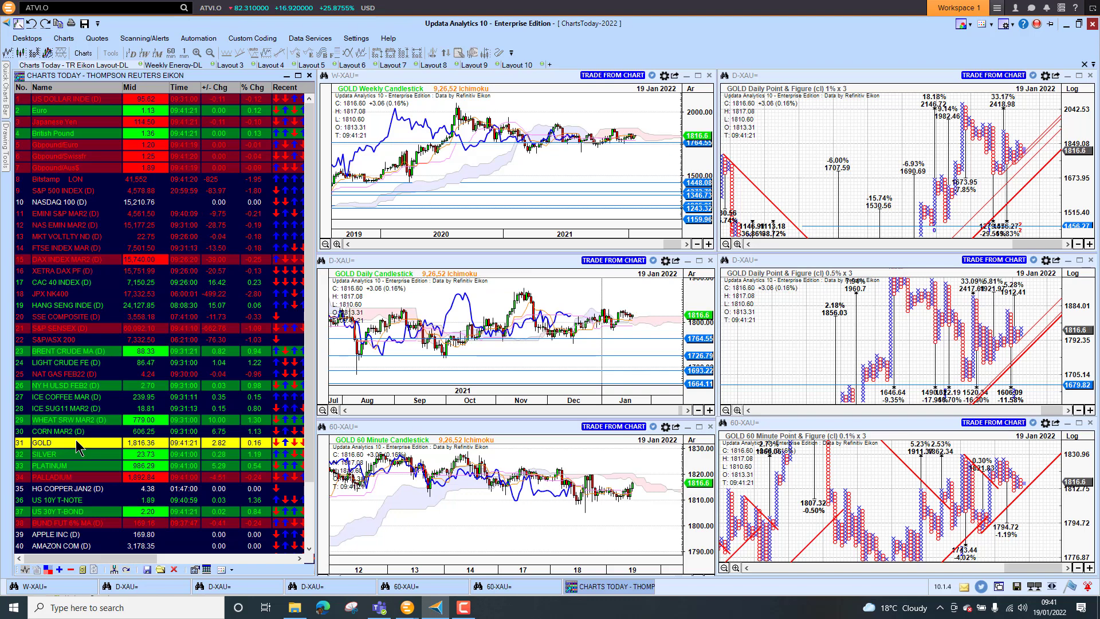
pyautogui.click(79, 501)
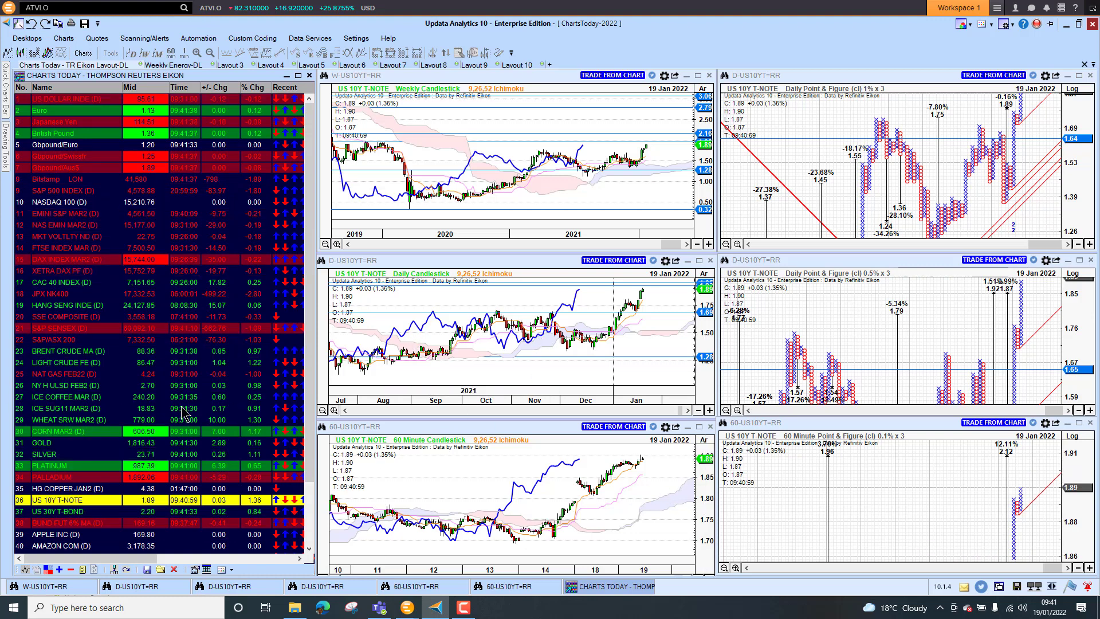
pyautogui.click(89, 524)
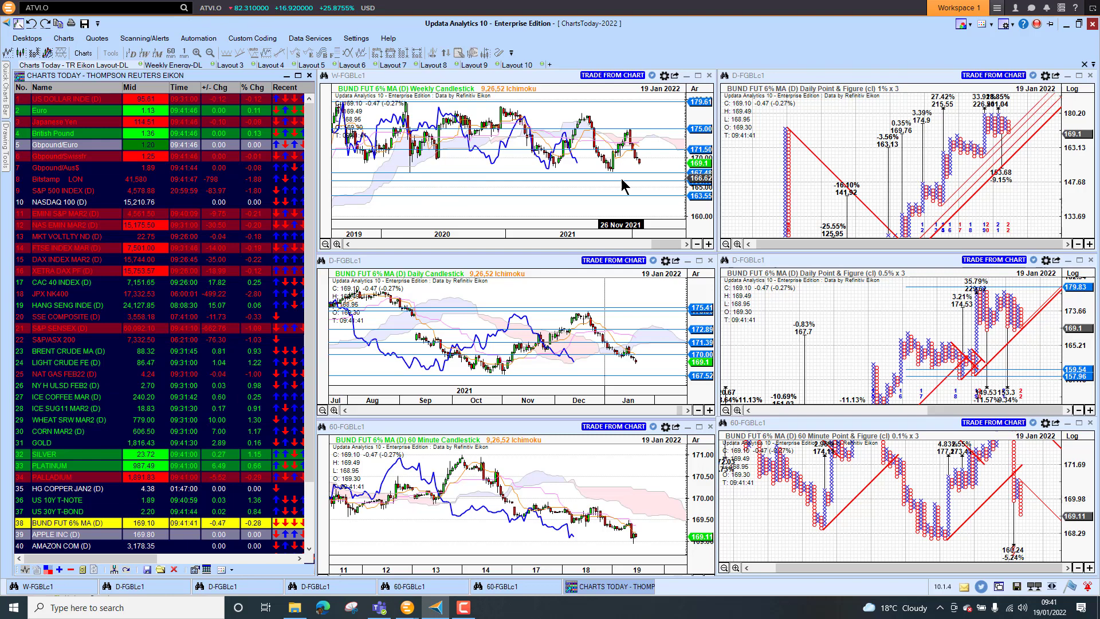
# Step: In the Weekly Energy-DL layout, review BRENT CRUDE MA, NAT GAS FEB22, RTM COALYR2 and ECX EUA DEC2
pyautogui.click(180, 66)
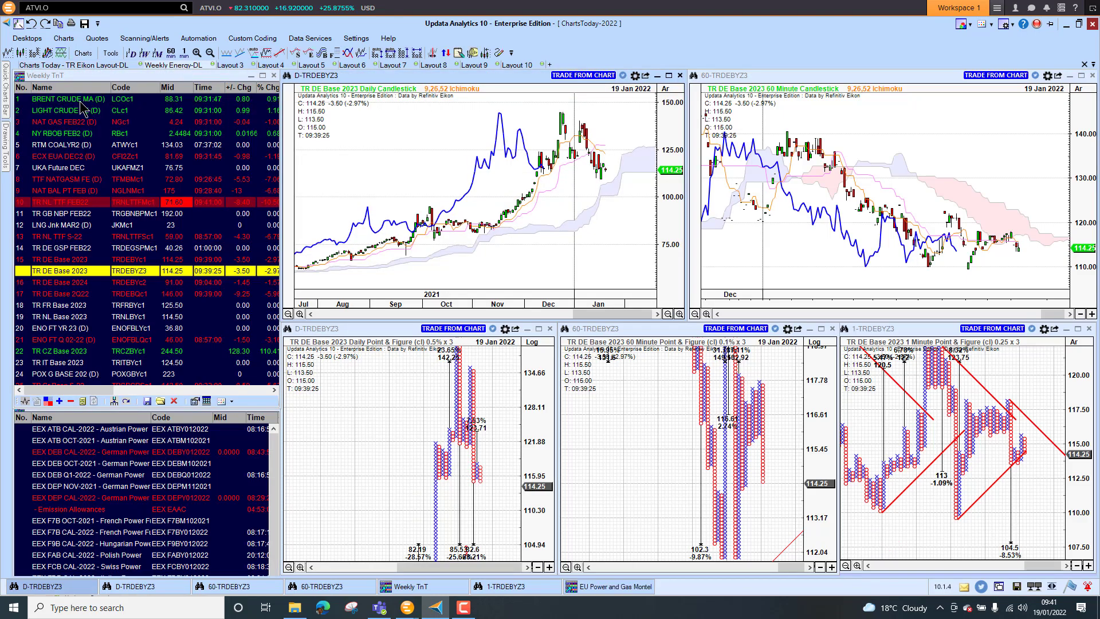
pyautogui.click(82, 101)
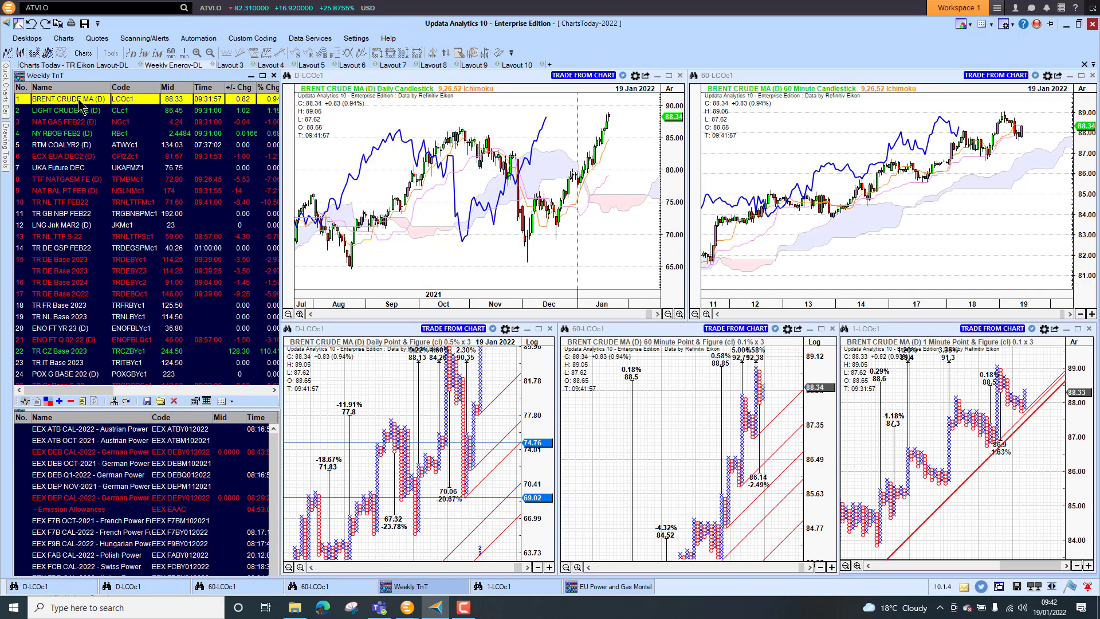
pyautogui.click(65, 126)
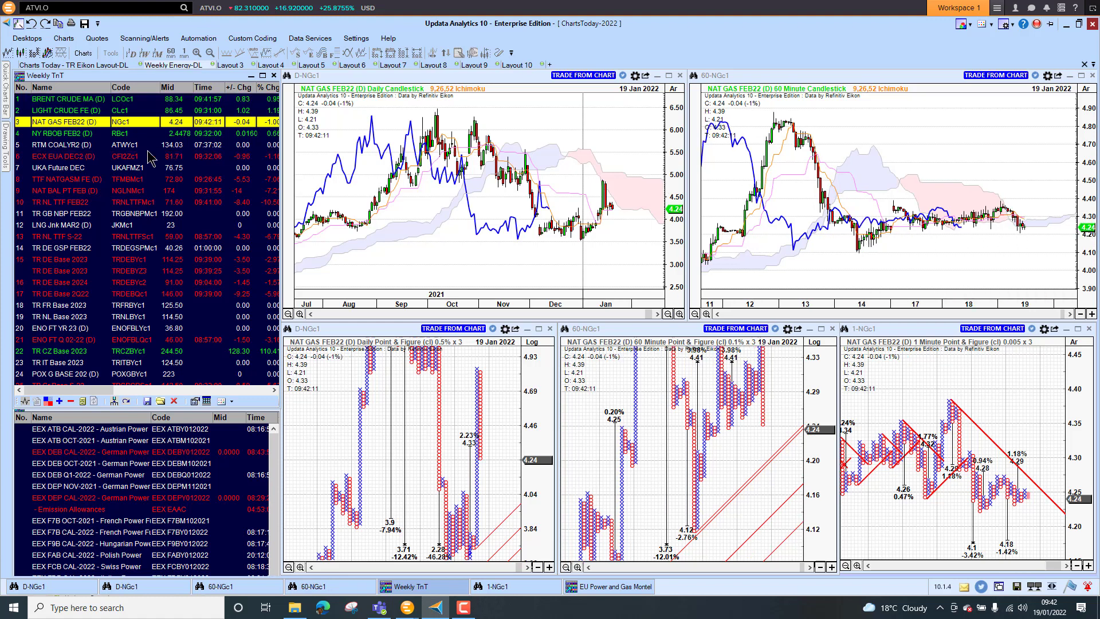
pyautogui.click(61, 148)
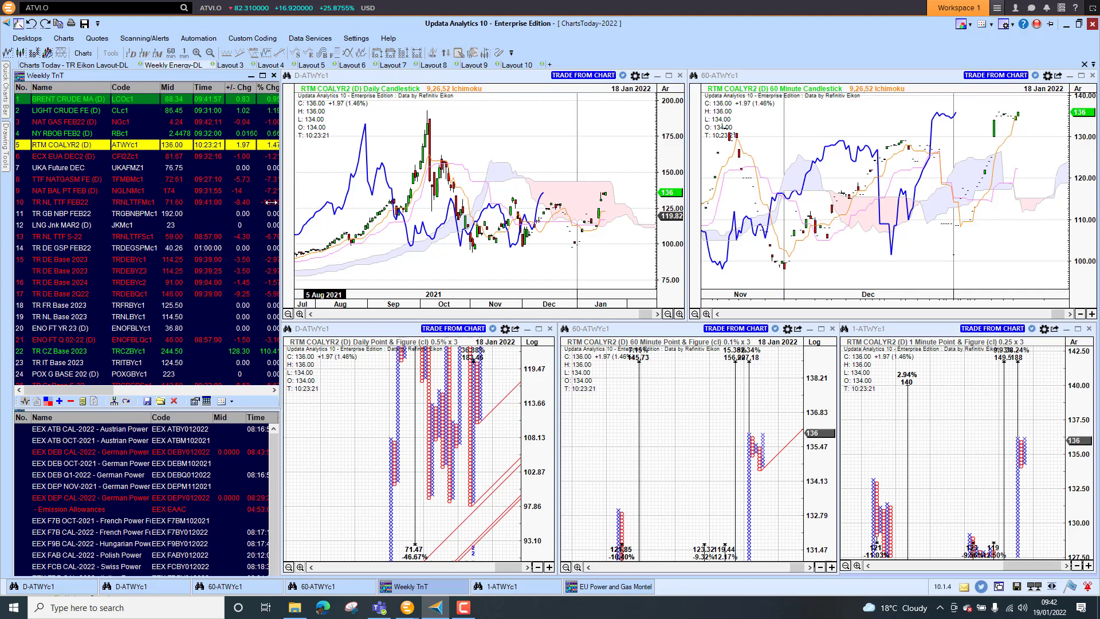
pyautogui.click(76, 157)
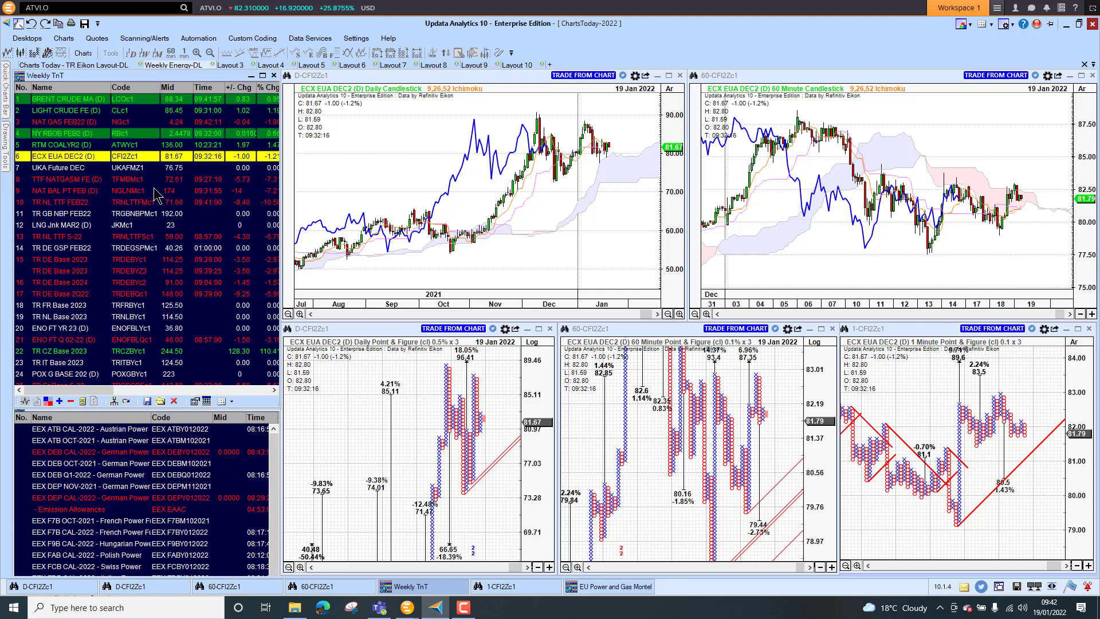
# Step: Load TTF NATGASM FE, NAT BAL PT FEB, then TR DE Base 2023 German power charts
pyautogui.click(70, 183)
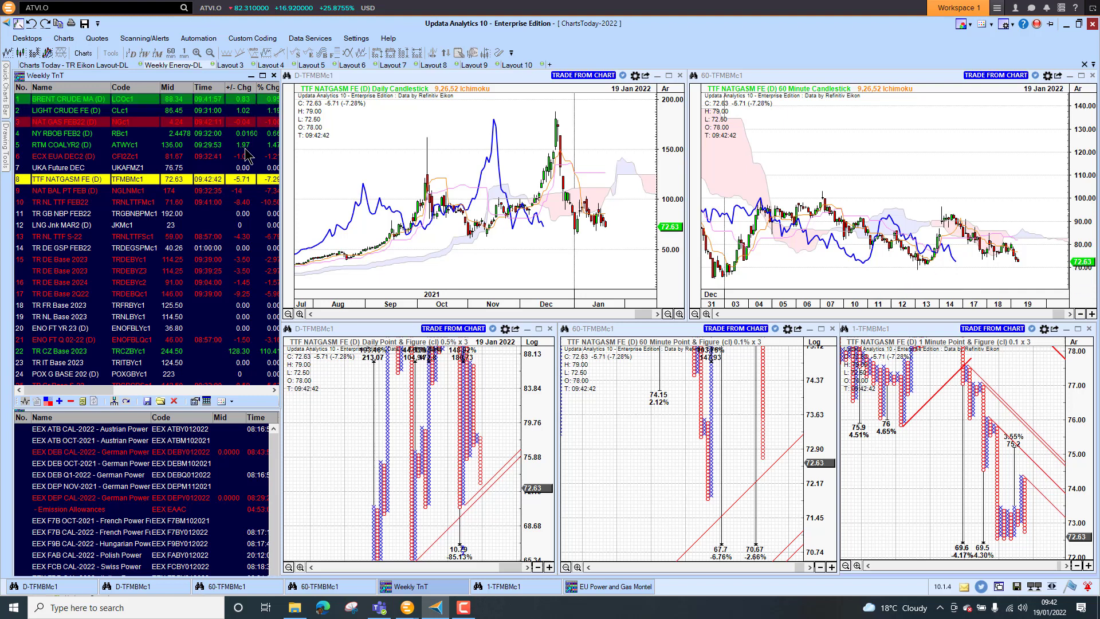
pyautogui.click(70, 193)
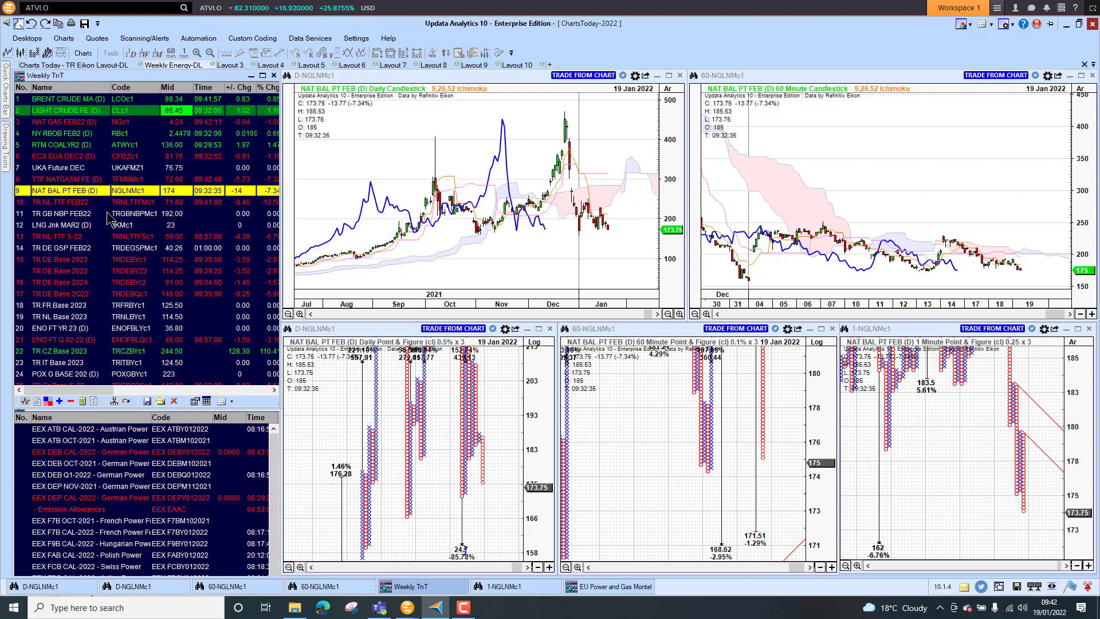
pyautogui.click(57, 272)
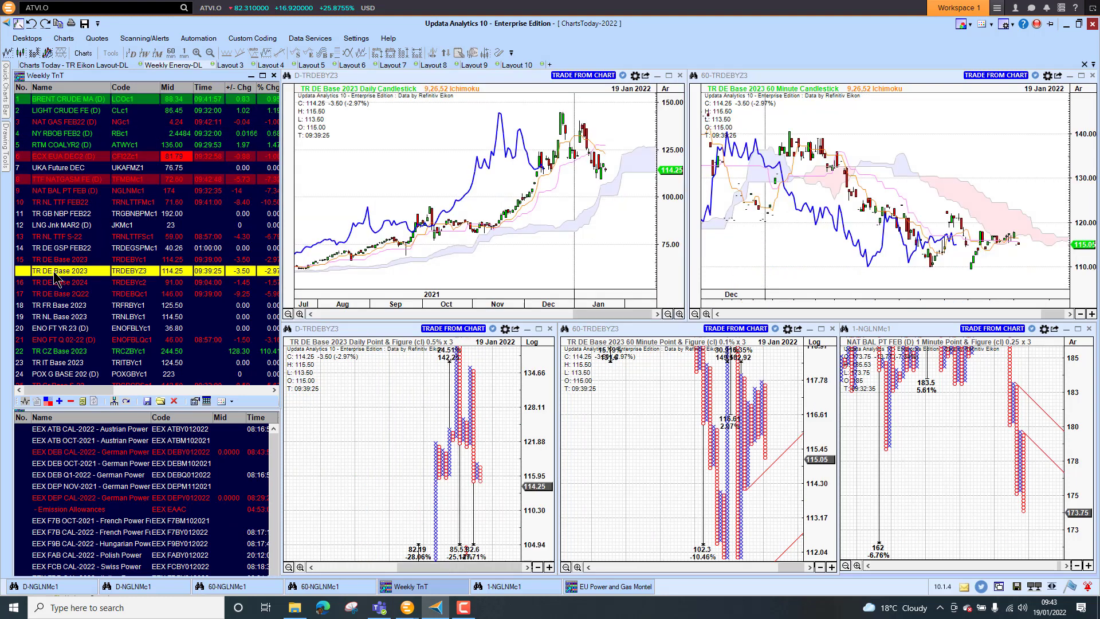